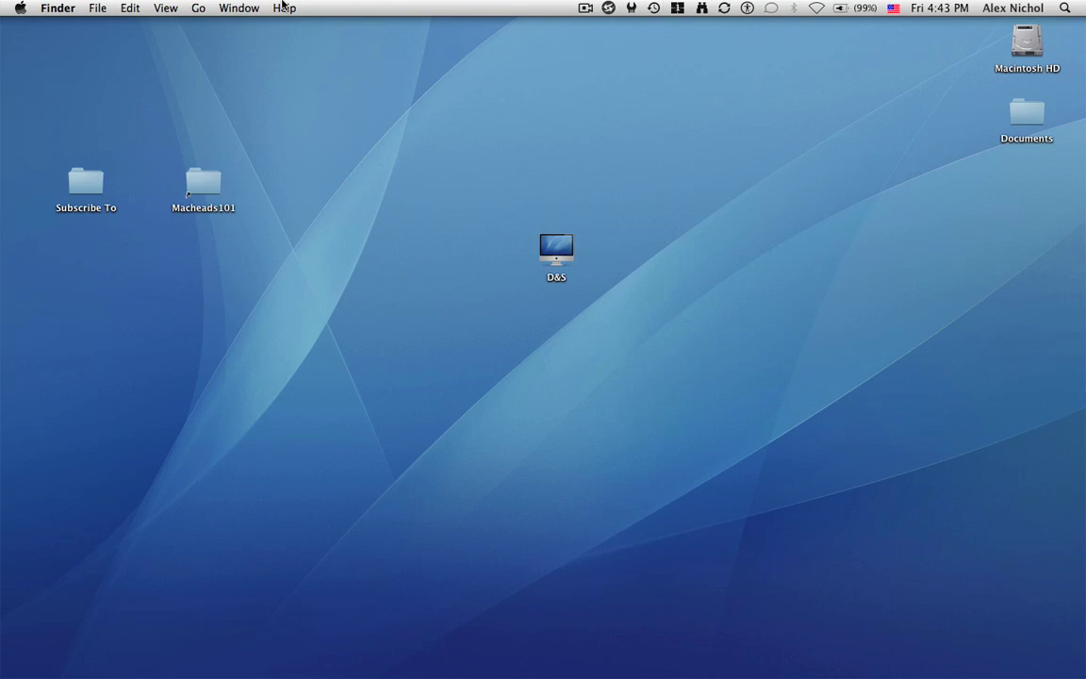
Step: Start a check for Apple software updates and cancel it
left_click(19, 7)
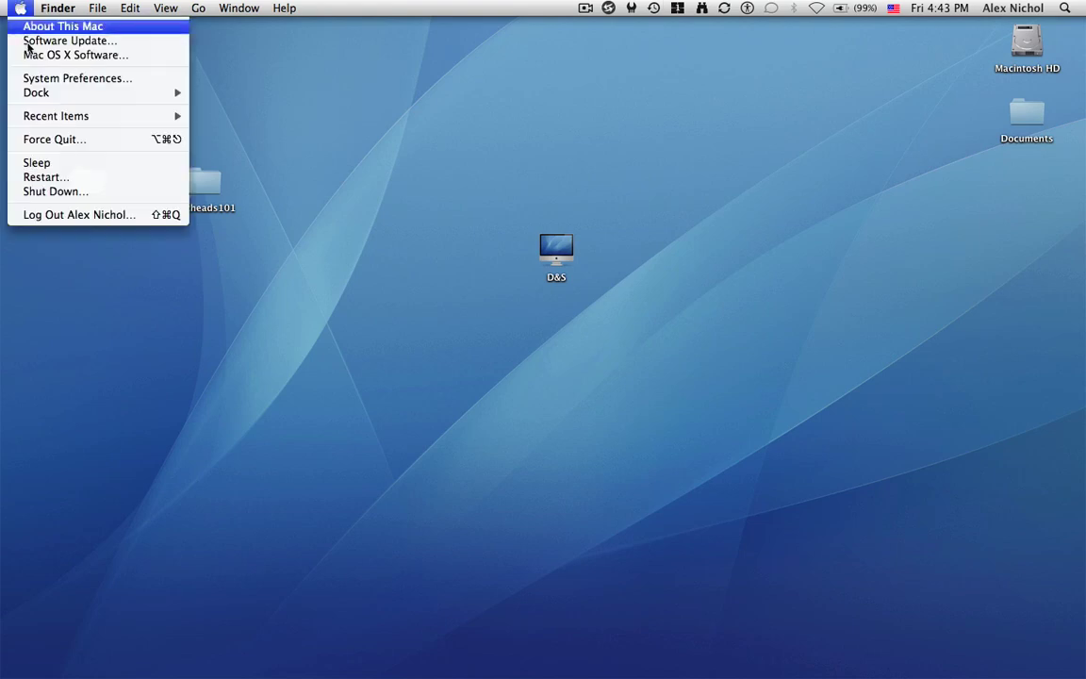
left_click(30, 42)
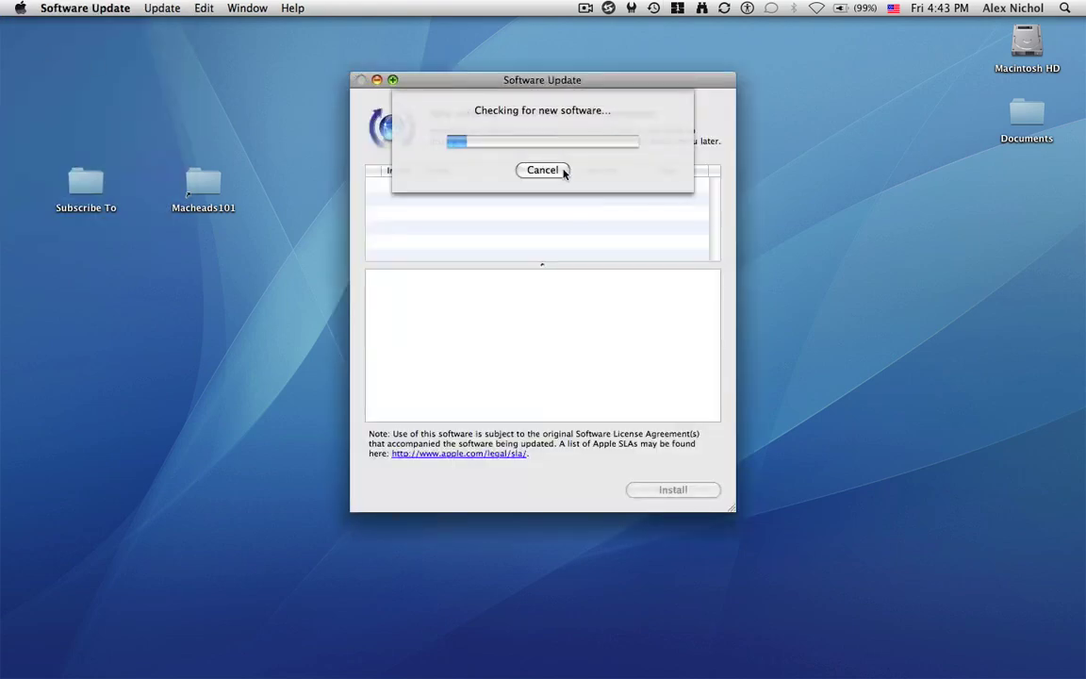
left_click(545, 171)
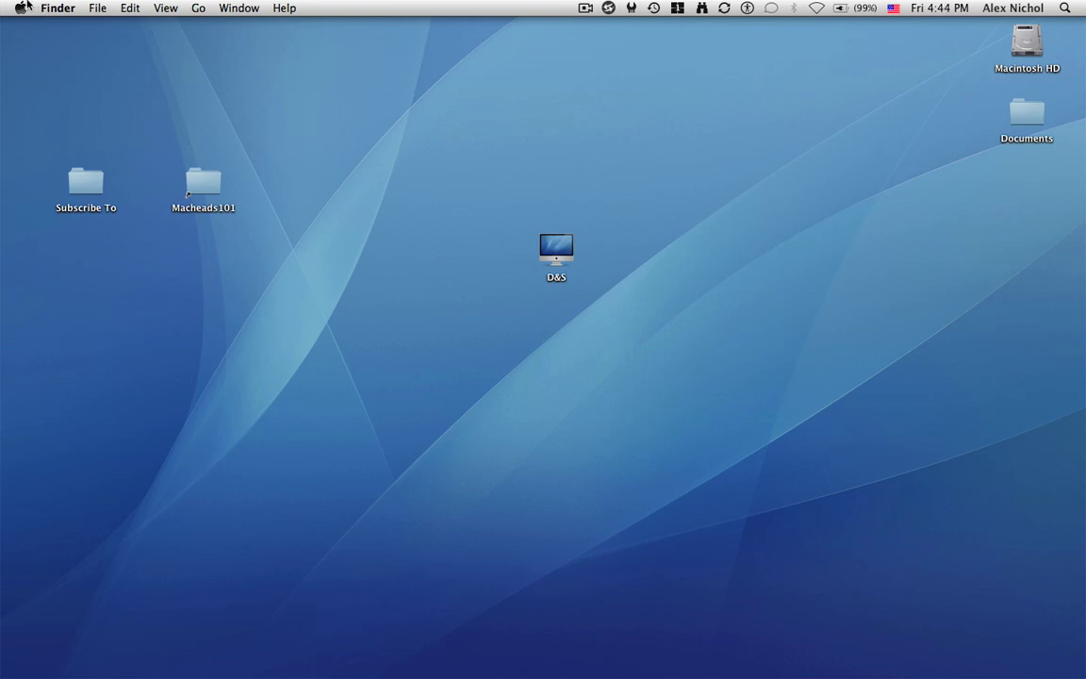
left_click(20, 7)
key("alt")
left_click(24, 7)
left_click(43, 7)
left_click(44, 7)
Step: Launch Firefox and quit it again
mouse_move(589, 665)
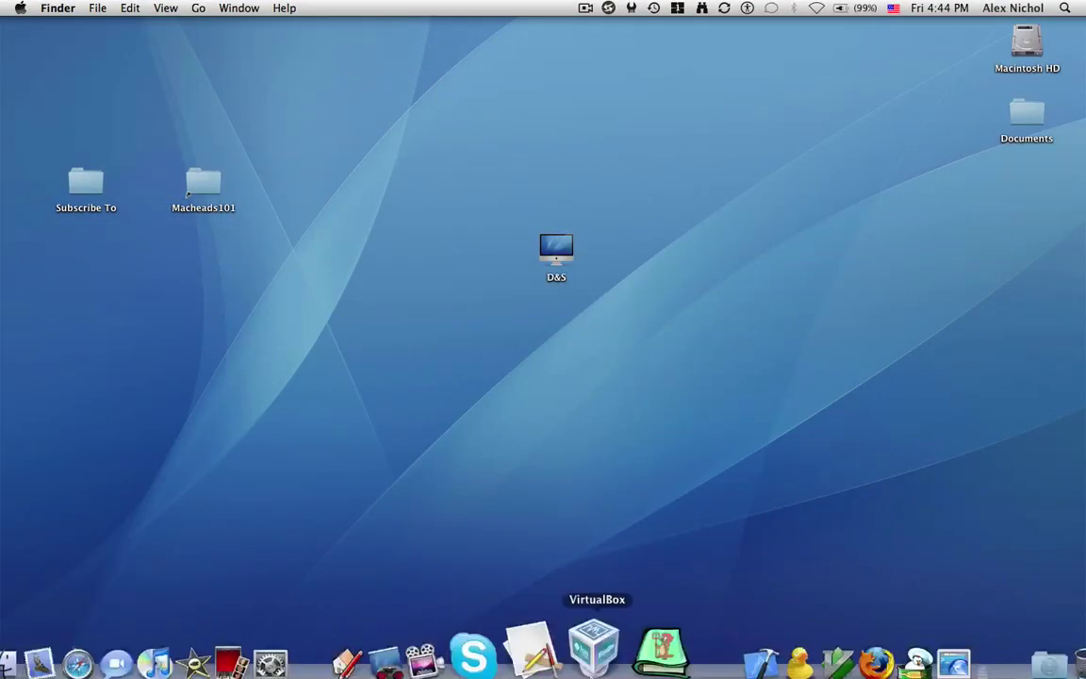
left_click(818, 642)
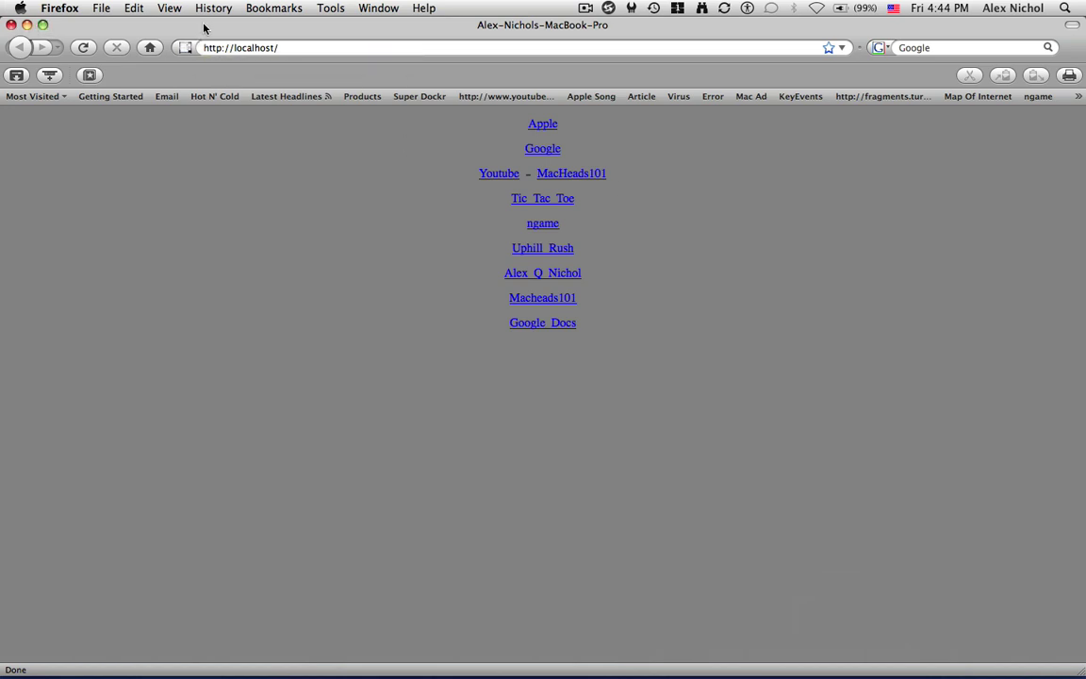
key("super+q")
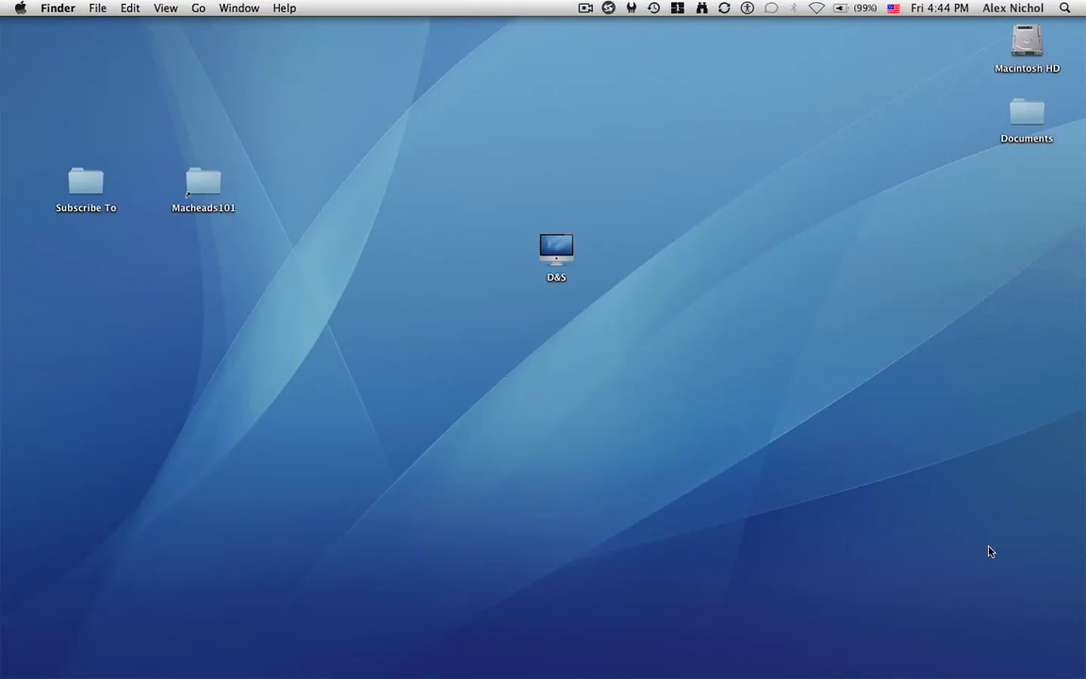
Step: Launch Firefox, and practise hiding its window and switching between the running applications
mouse_move(966, 673)
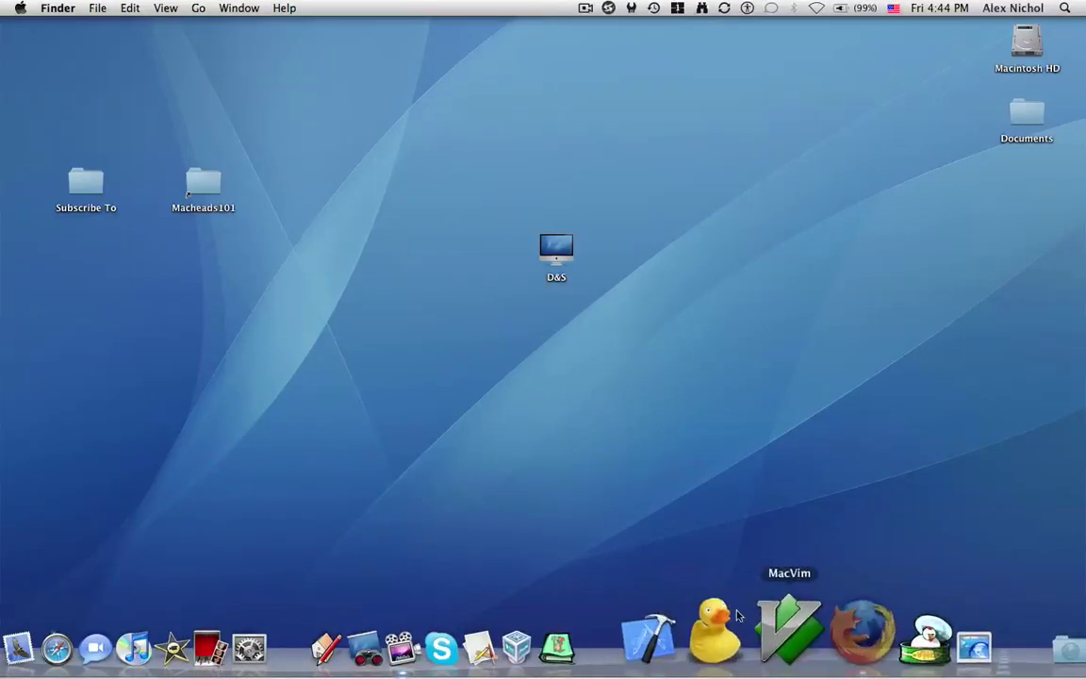
left_click(825, 646)
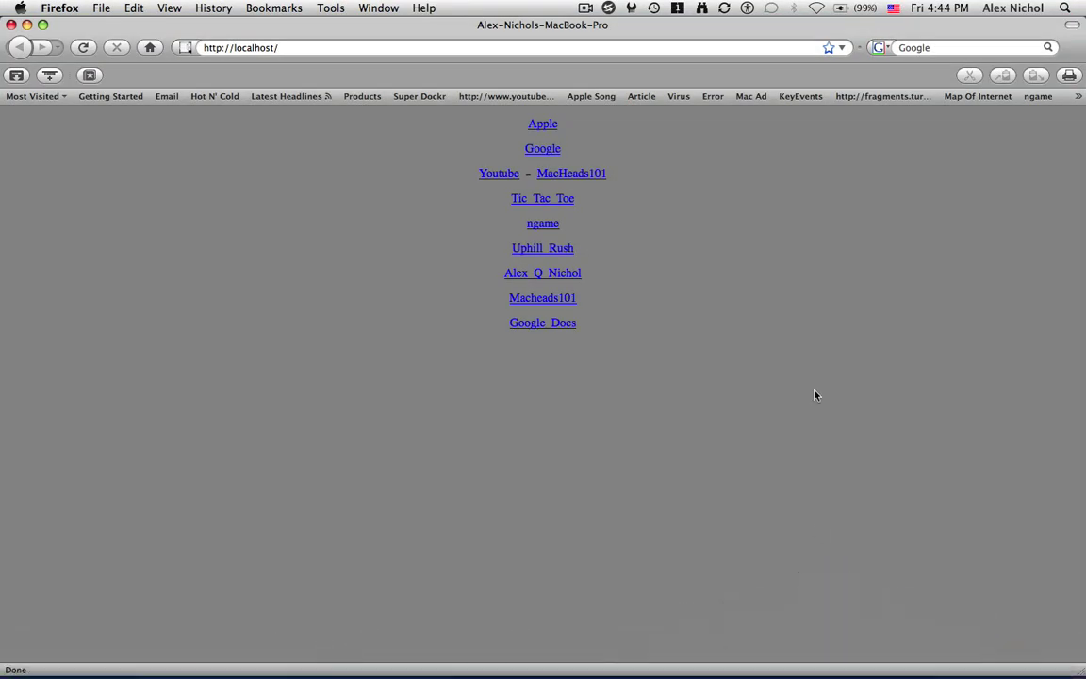
key("super+h")
key("super+Tab")
key("super+Tab")
key("super+Tab")
key("super+Tab")
key("super+h")
key("super+Tab")
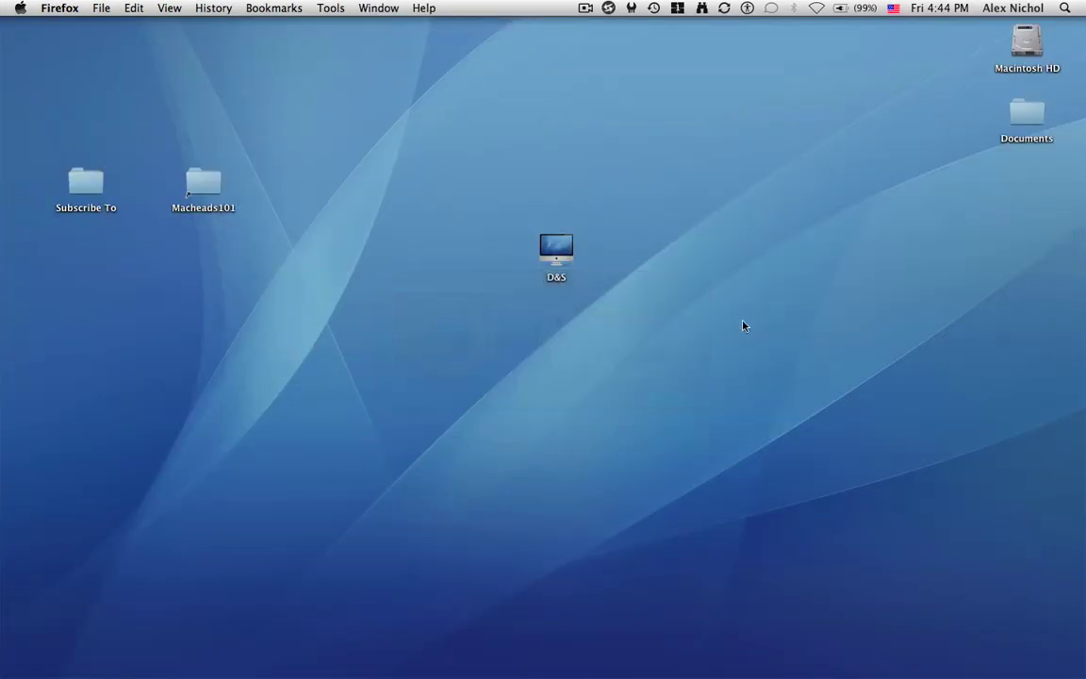
Step: Bring the Firefox window back on screen
key("super+Tab")
key("super+Tab")
left_click(992, 649)
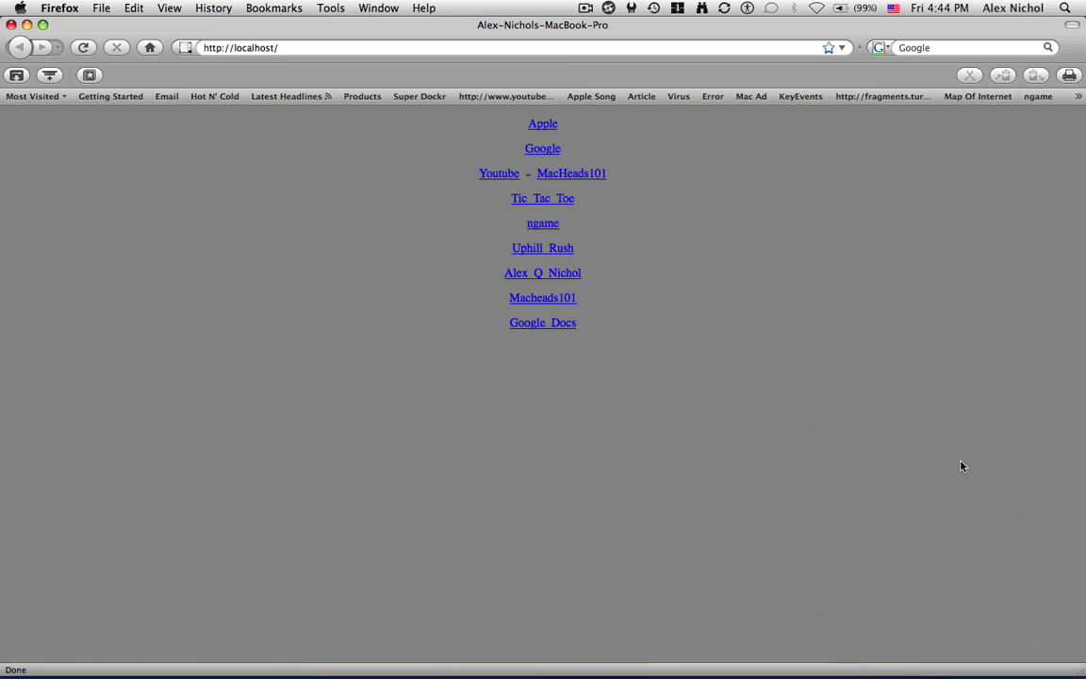
Step: Switch to the second Space, and select and deselect the Documents folder on the desktop
key("ctrl+Right")
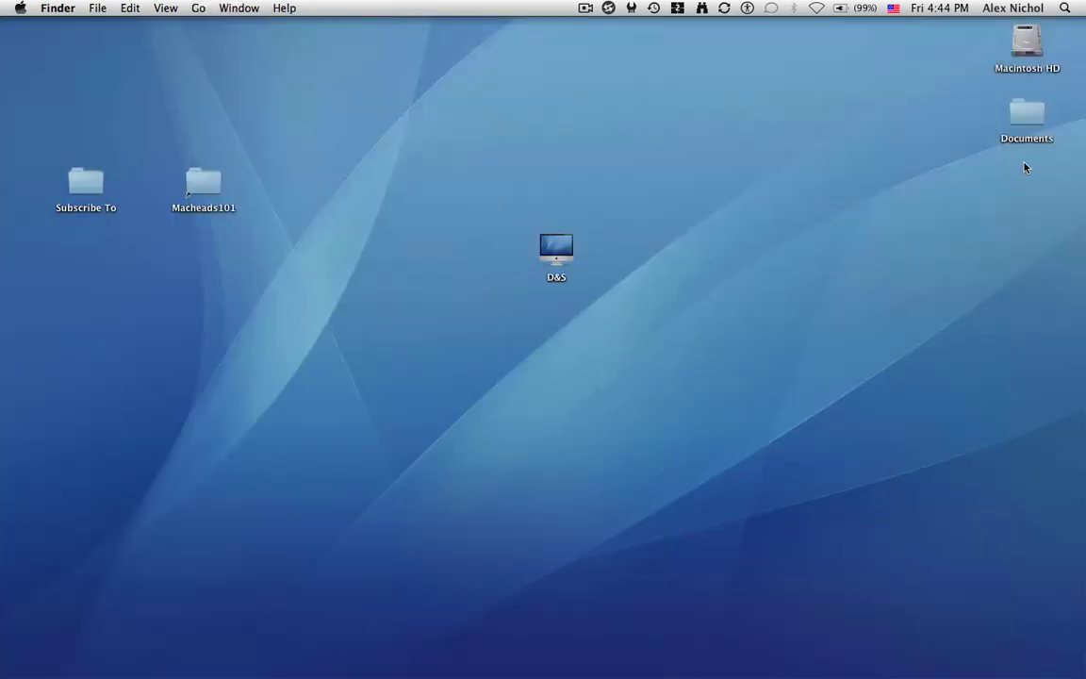
mouse_move(1028, 129)
left_mouse_down()
mouse_move(1026, 179)
mouse_move(1014, 140)
mouse_move(1026, 123)
left_mouse_up()
left_click(923, 228)
left_click_drag(1005, 132, 1040, 135)
left_click(871, 209)
Step: Open the desktop's view options and set the icon size to 48 × 48 and the grid spacing to its maximum
left_click_drag(421, 151, 592, 410)
key("super+j")
left_click_drag(438, 160, 547, 116)
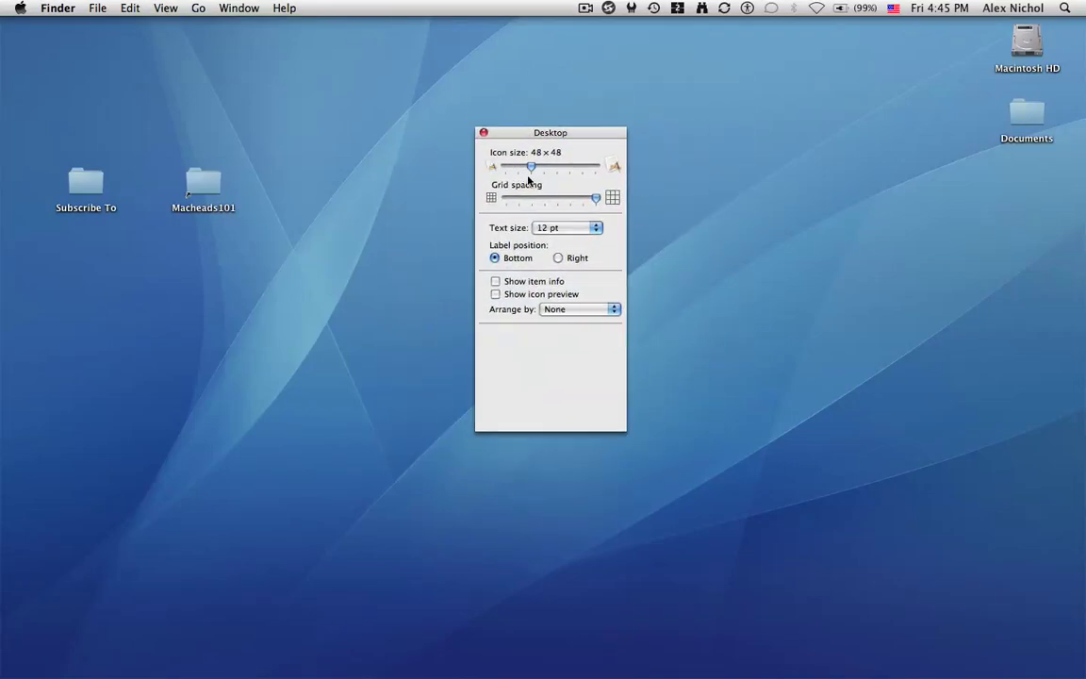
mouse_move(529, 178)
left_mouse_down()
mouse_move(559, 173)
mouse_move(525, 178)
mouse_move(536, 177)
left_mouse_up()
mouse_move(596, 198)
left_mouse_down()
mouse_move(474, 180)
mouse_move(614, 198)
left_mouse_up()
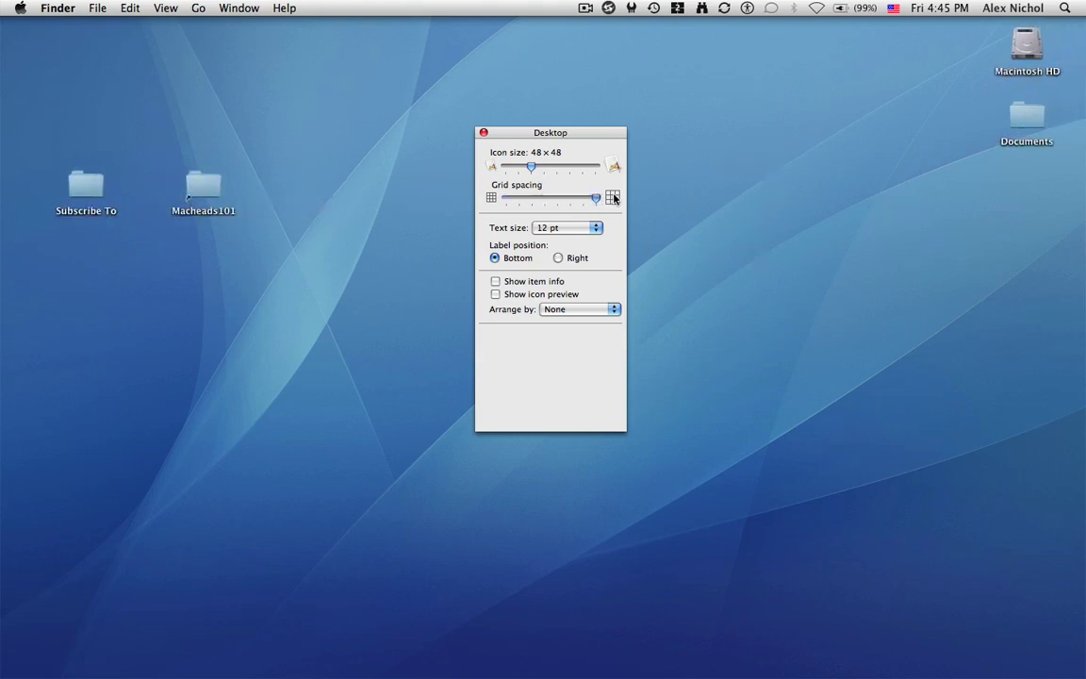
Step: Try desktop text sizes of 16 pt and 11 pt, and set the size back to 12 pt
left_click(585, 230)
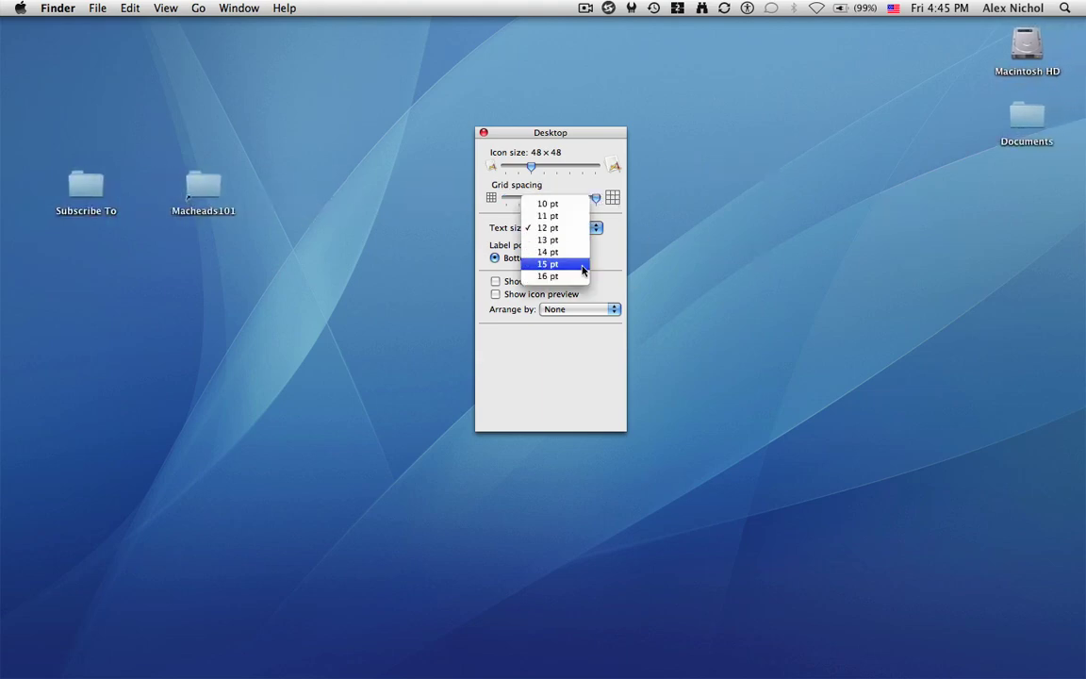
left_click(578, 276)
left_click(576, 229)
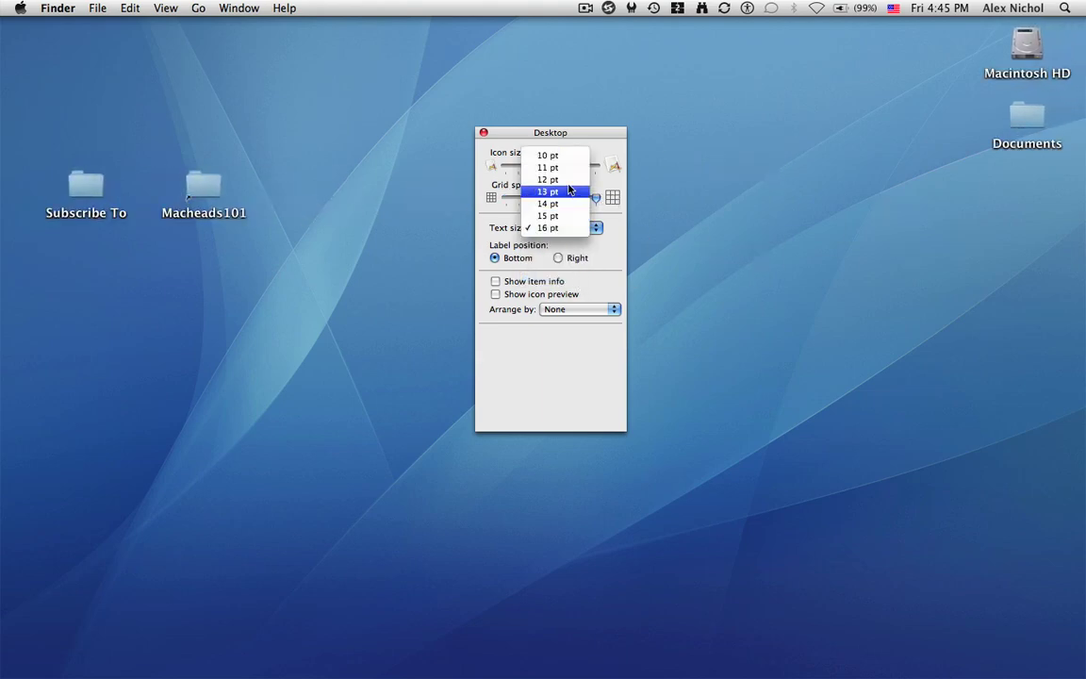
left_click(566, 167)
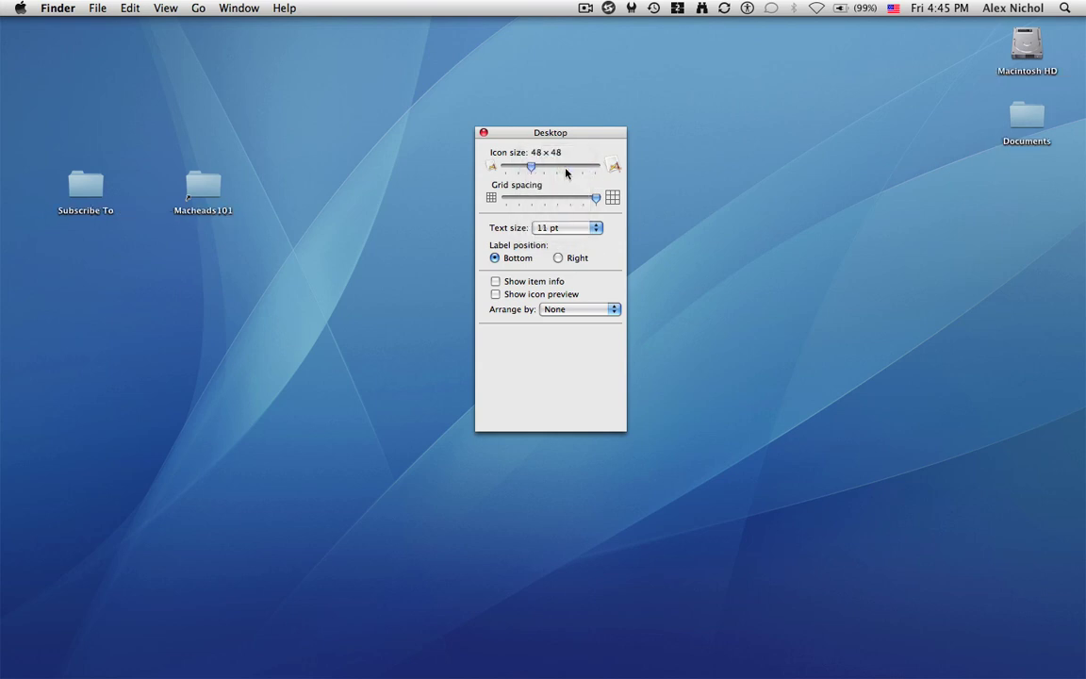
left_click(566, 230)
left_click(563, 240)
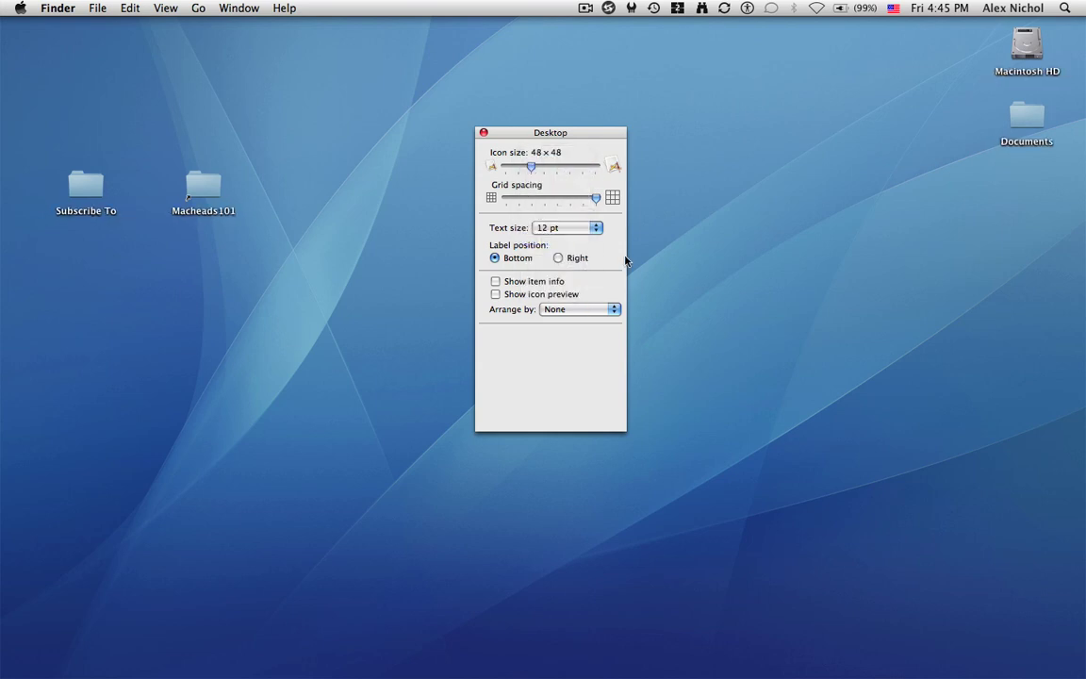
Step: Try the Right label position, item info and icon preview for desktop icons, and revert each setting
left_click(557, 257)
left_click(529, 257)
left_click(529, 282)
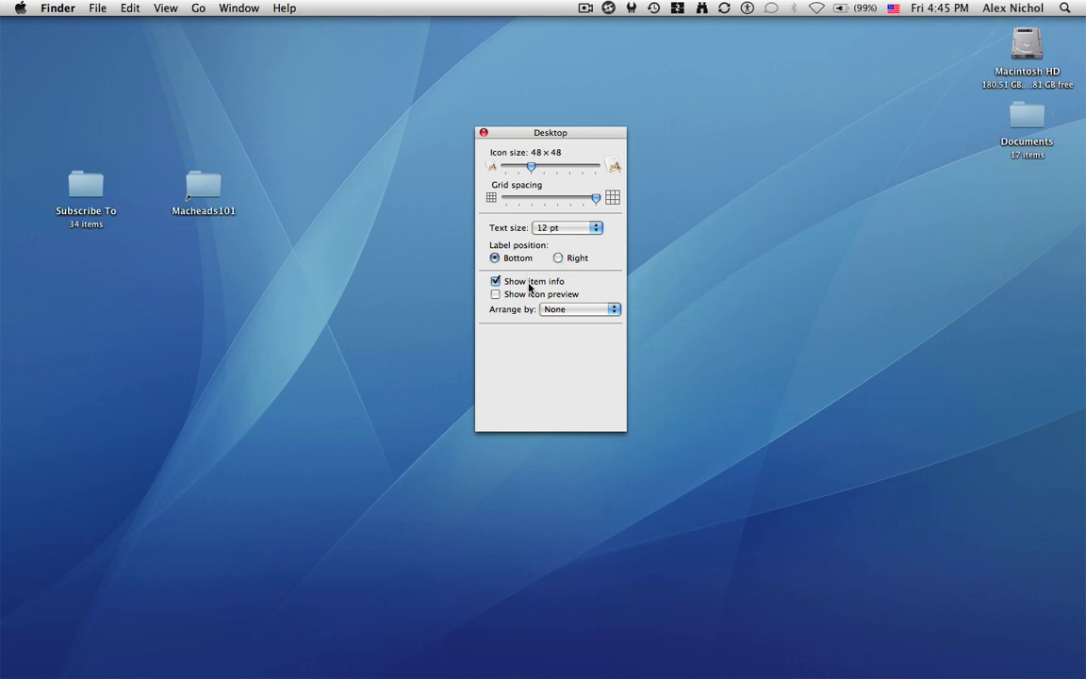
left_click(529, 283)
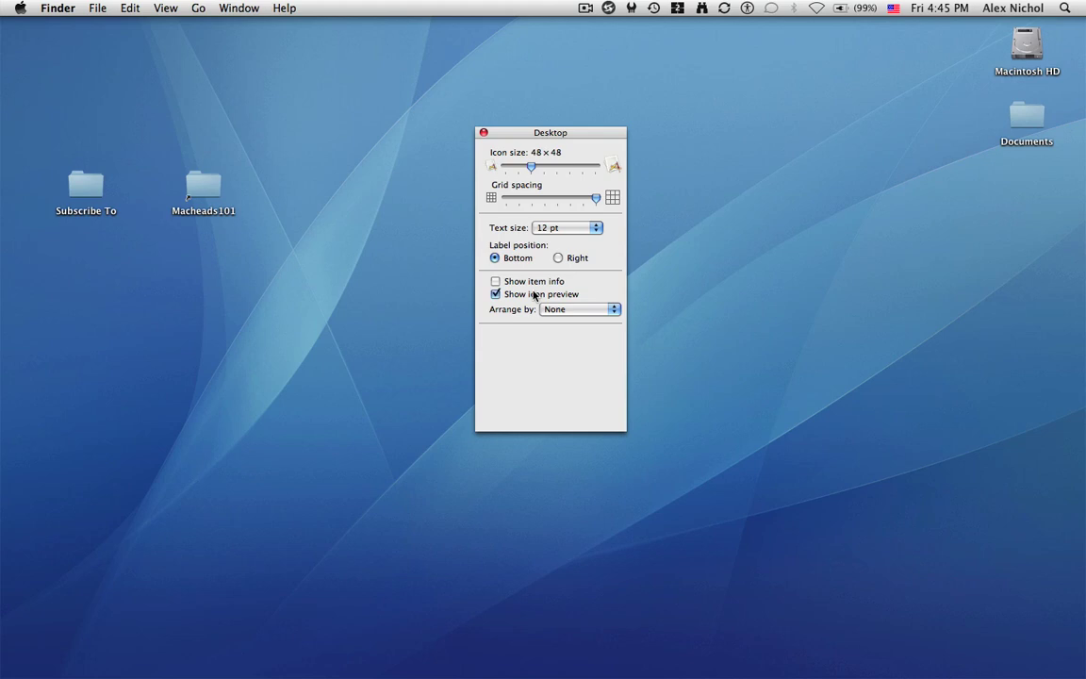
left_click(533, 294)
Step: Try arranging the desktop icons by Snap to Grid, return the arrangement to None, and close the view options
left_click(569, 309)
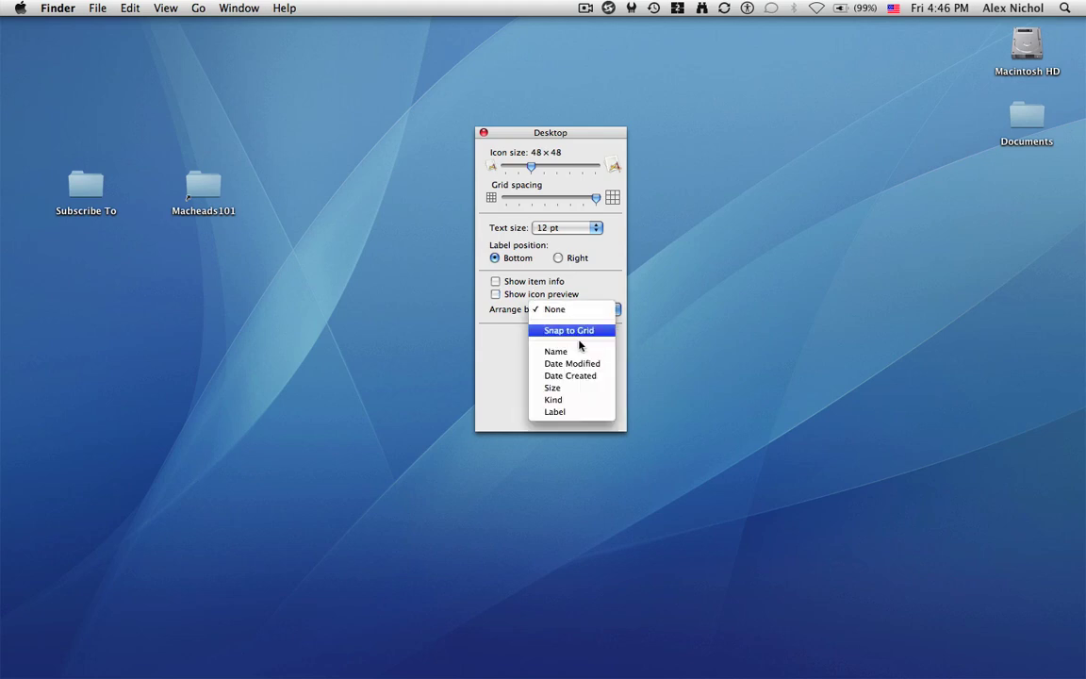
left_click(583, 329)
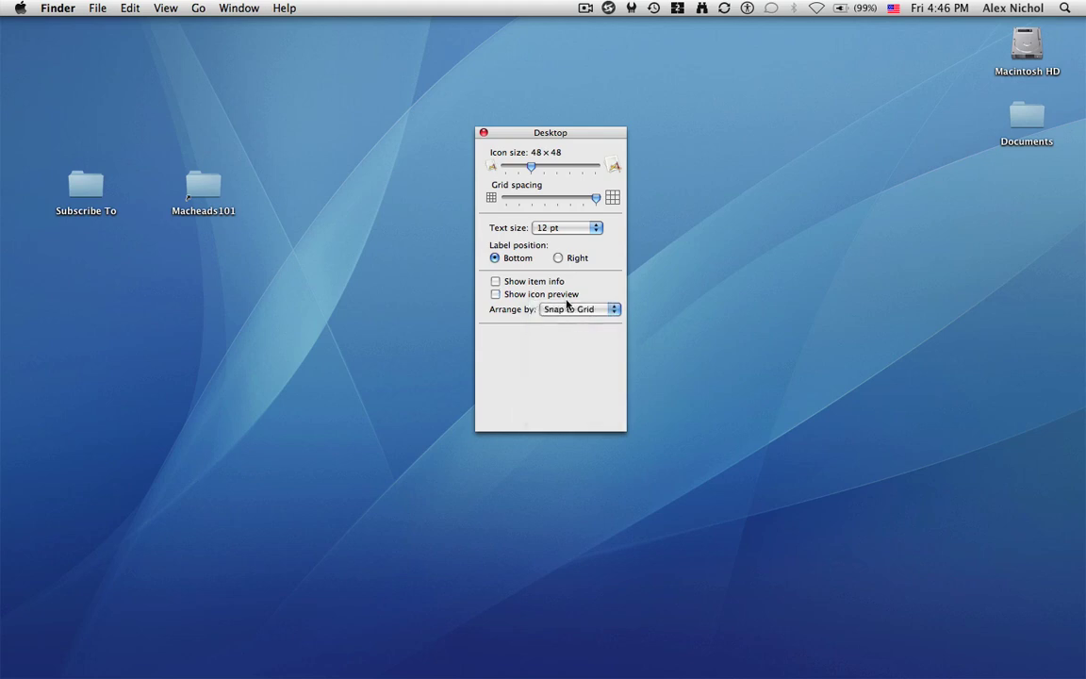
left_click(566, 308)
left_click(565, 288)
left_click(484, 133)
Step: Open a Finder window on the Applications folder and show that folder's view options
left_click(44, 633)
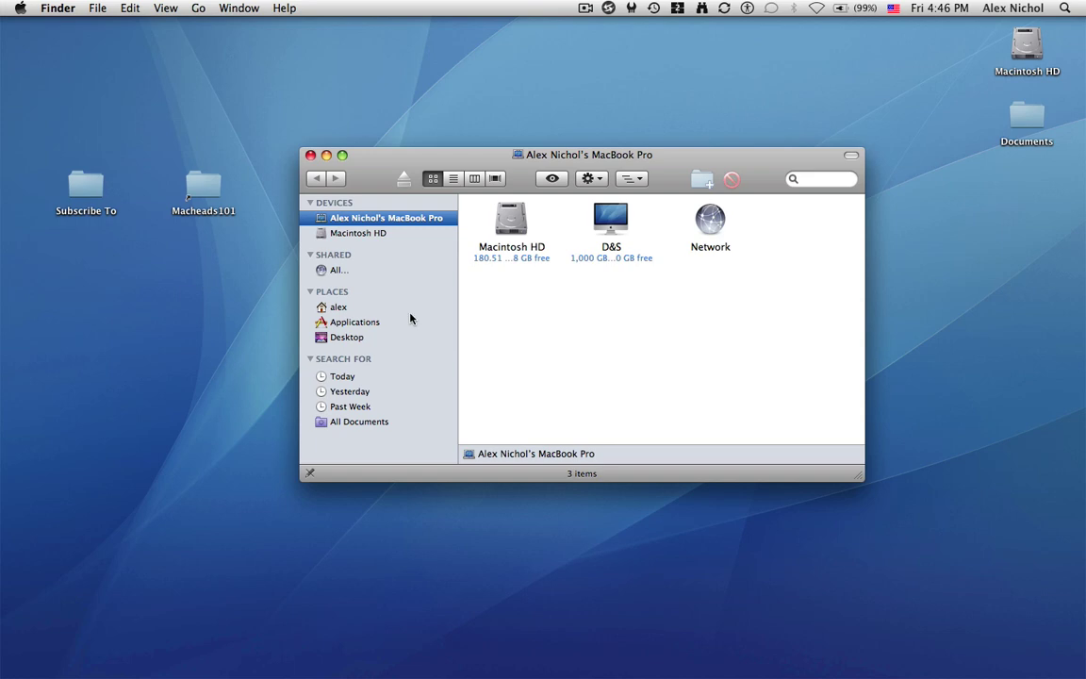
left_click(342, 321)
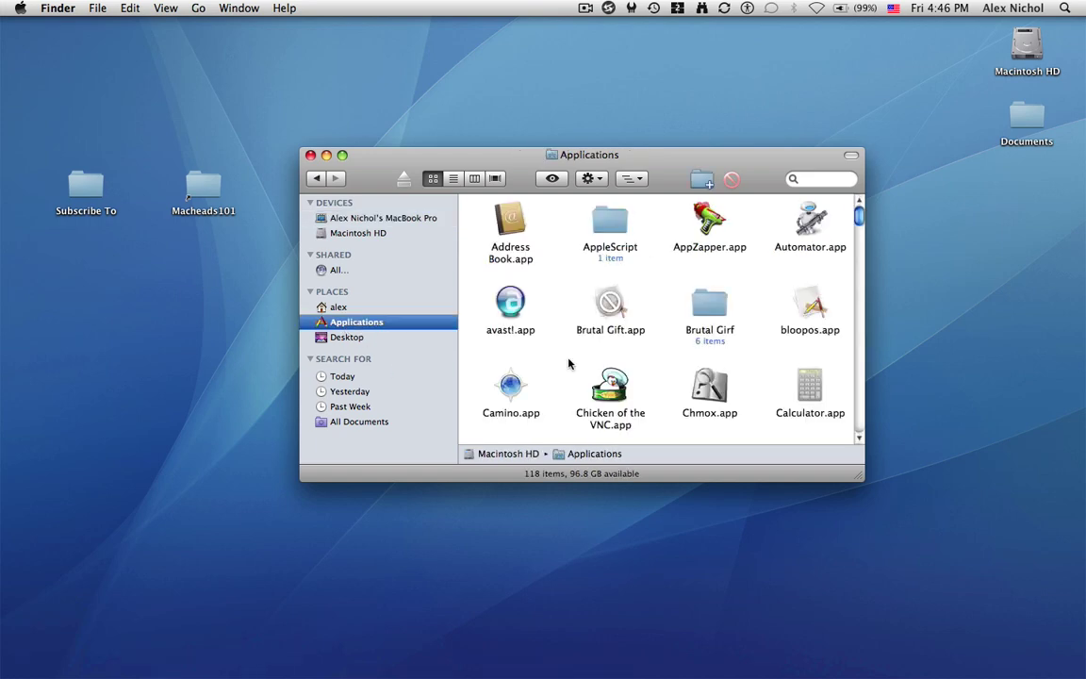
key("super+j")
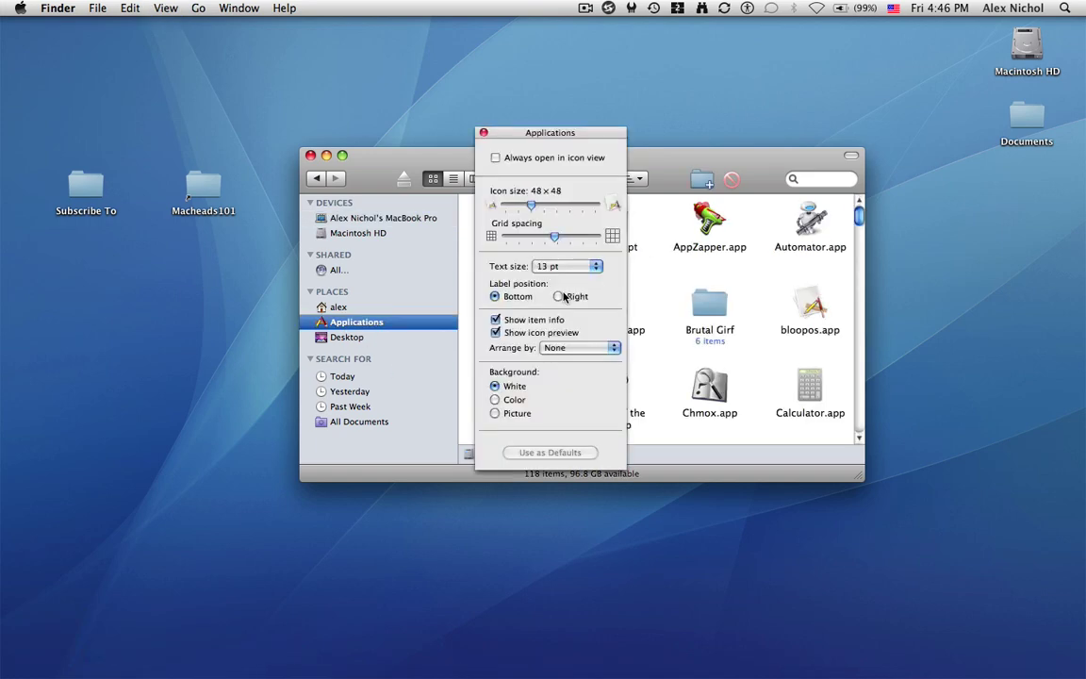
left_click_drag(557, 136, 597, 123)
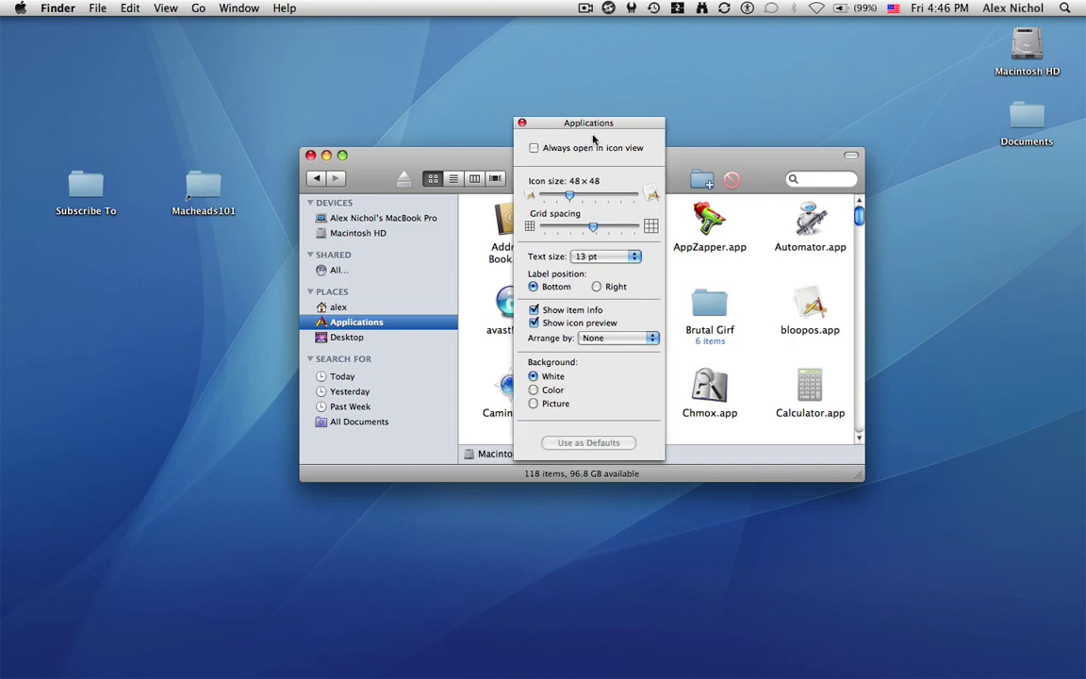
Step: Try the Picture and Color backgrounds for the Applications folder, set it back to White, and close the view options
left_click(533, 404)
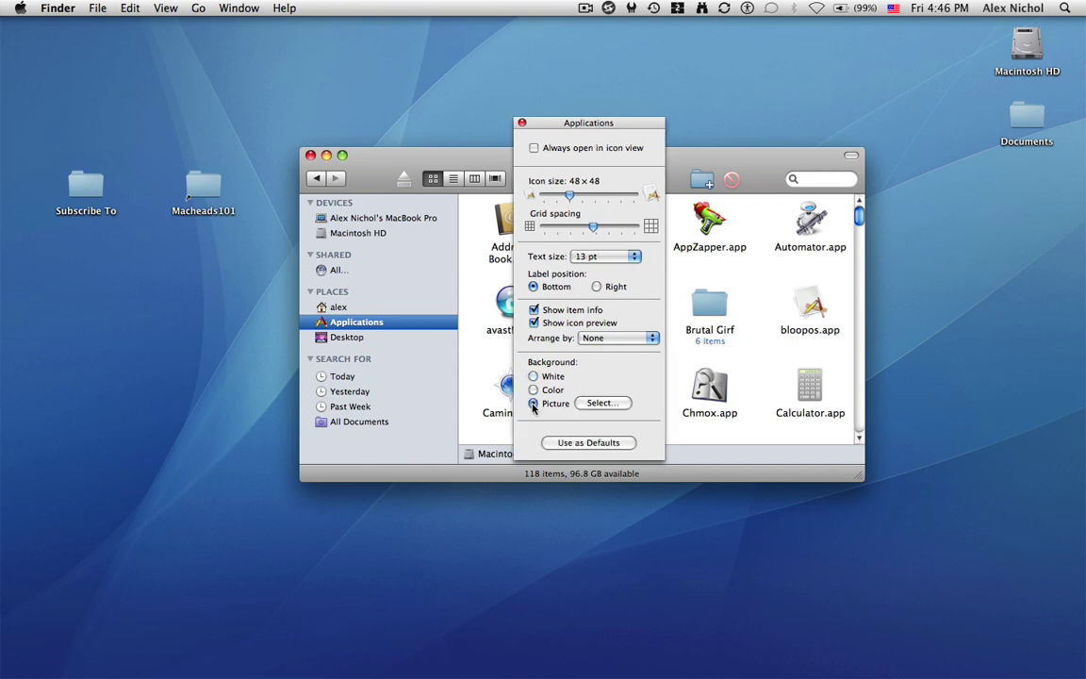
left_click(532, 389)
left_click(544, 375)
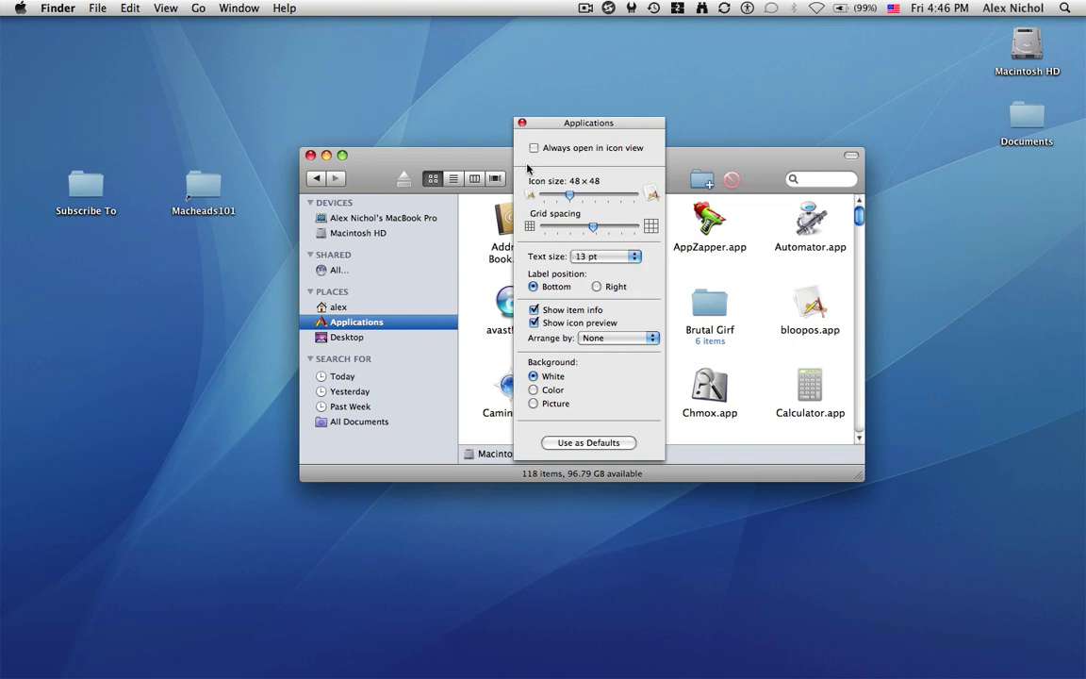
left_click(521, 123)
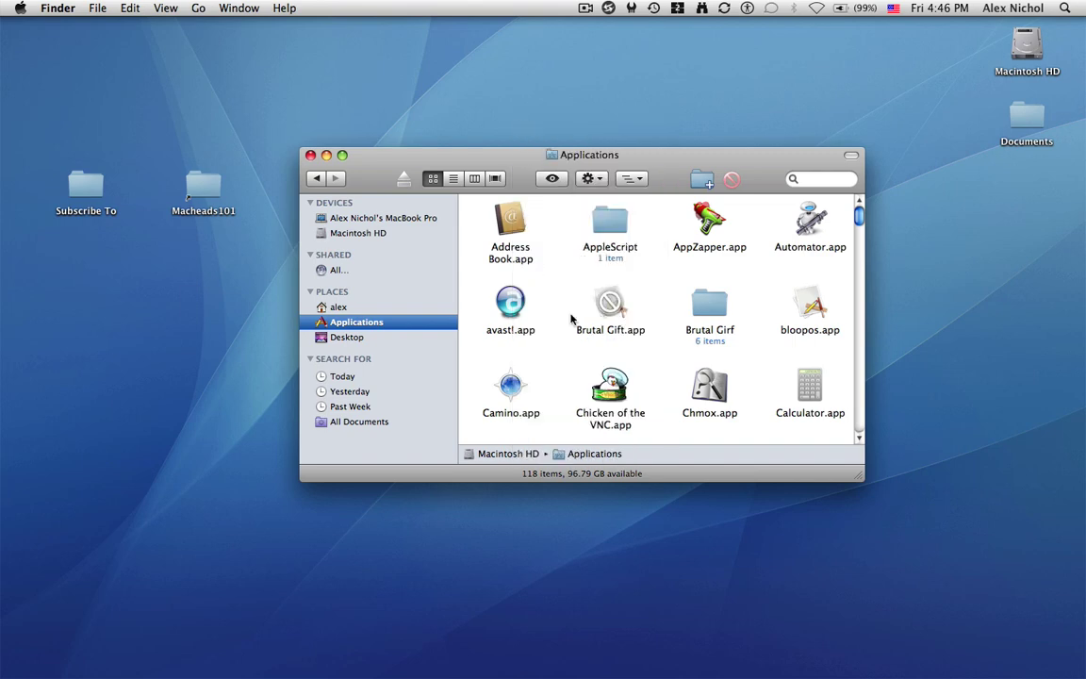
left_click(608, 307)
left_click(565, 356)
left_click(610, 306)
left_click(658, 345)
Step: Review the items available for customizing the Finder window's toolbar and its display options, without changing anything
right_click(666, 173)
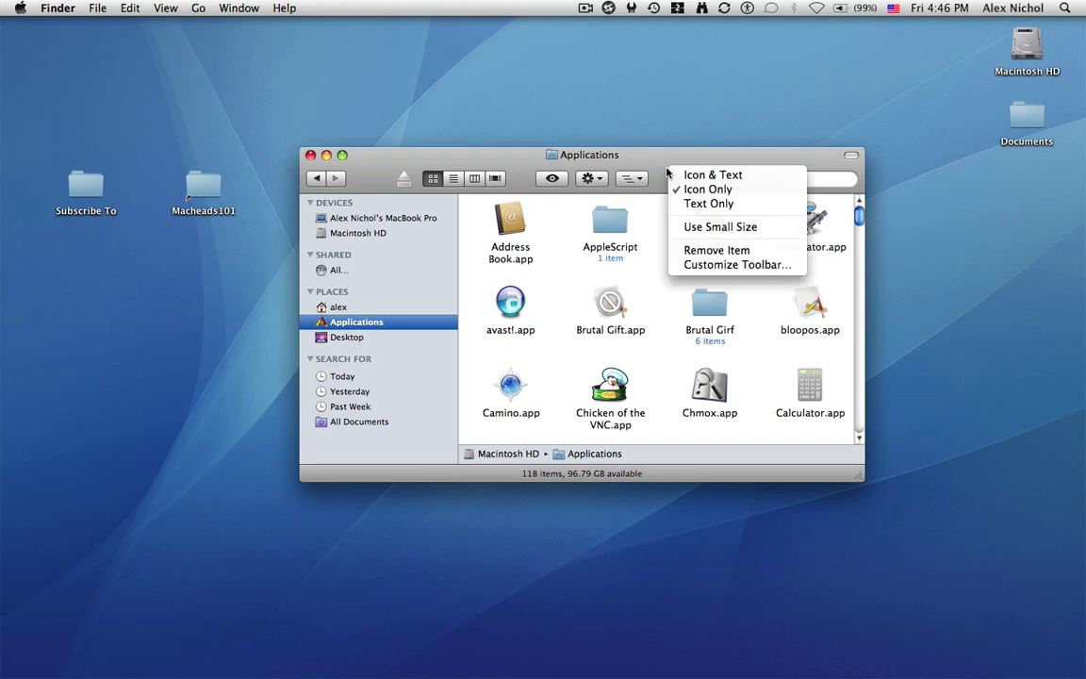
left_click(689, 265)
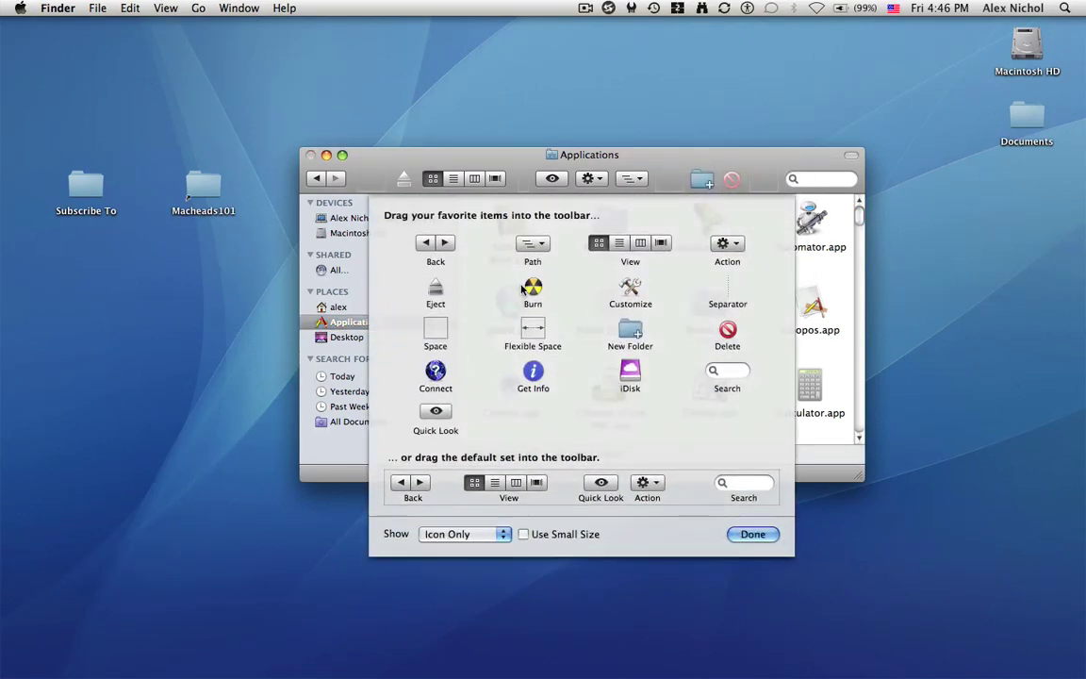
left_click(750, 534)
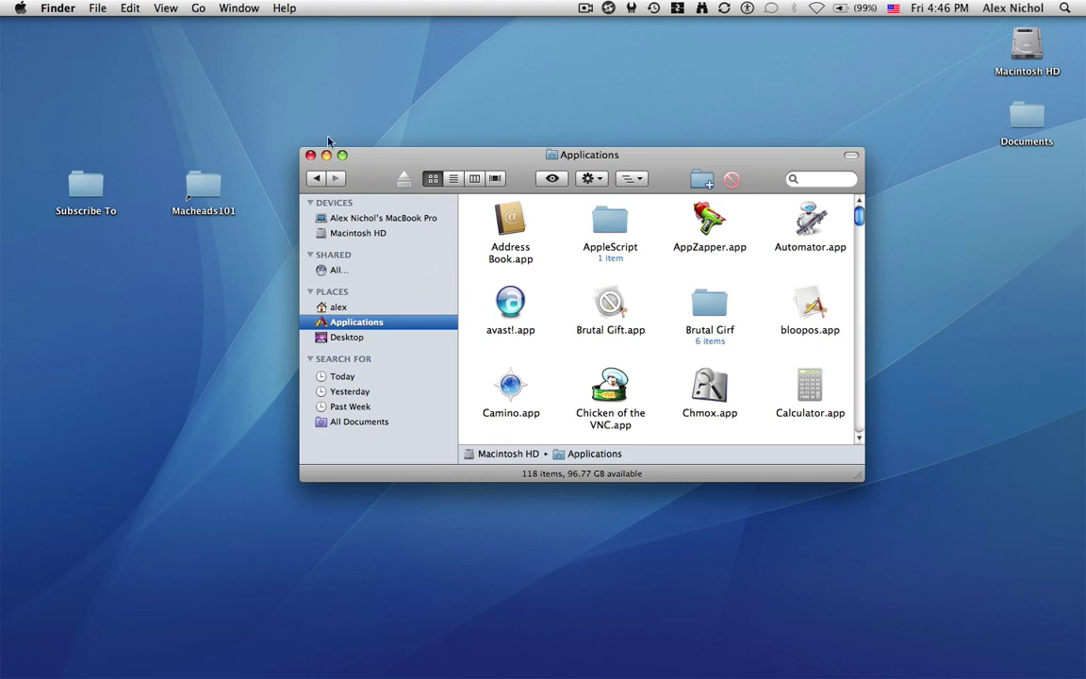
right_click(519, 162)
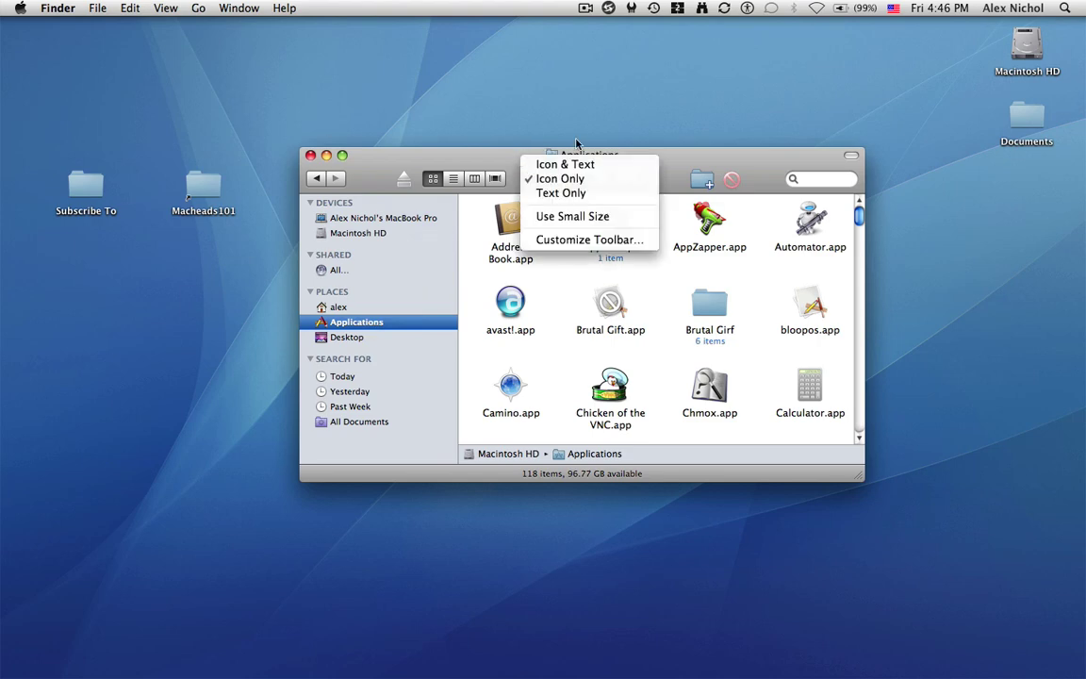
left_click(673, 224)
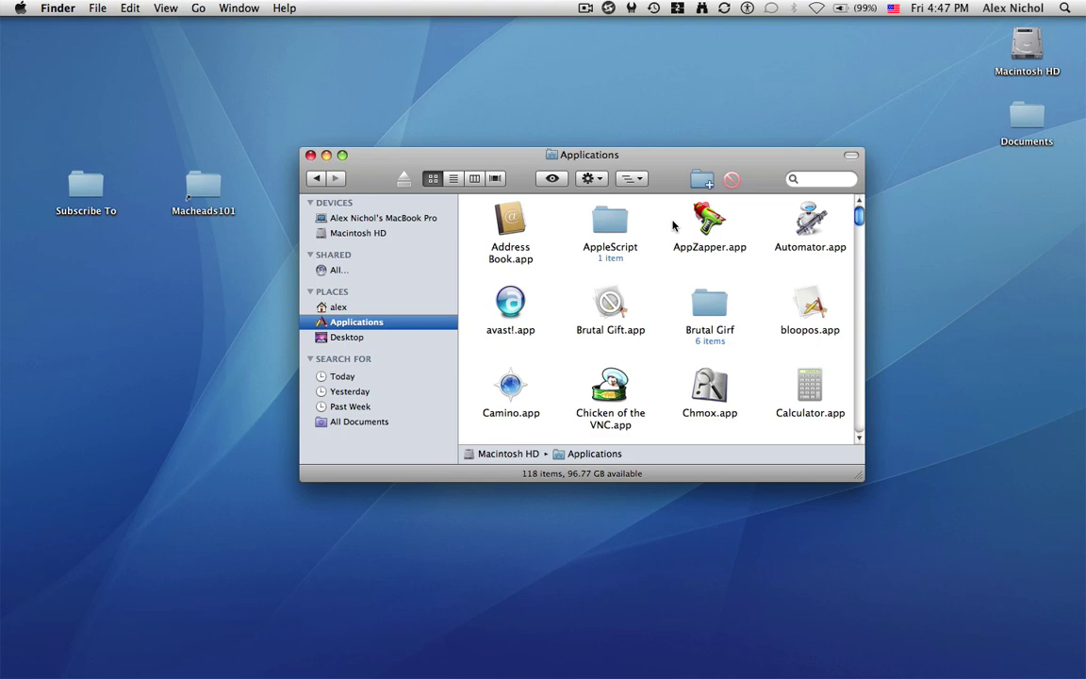
Step: Go to the computer's top-level location and close the Finder window
key("super+shift+c")
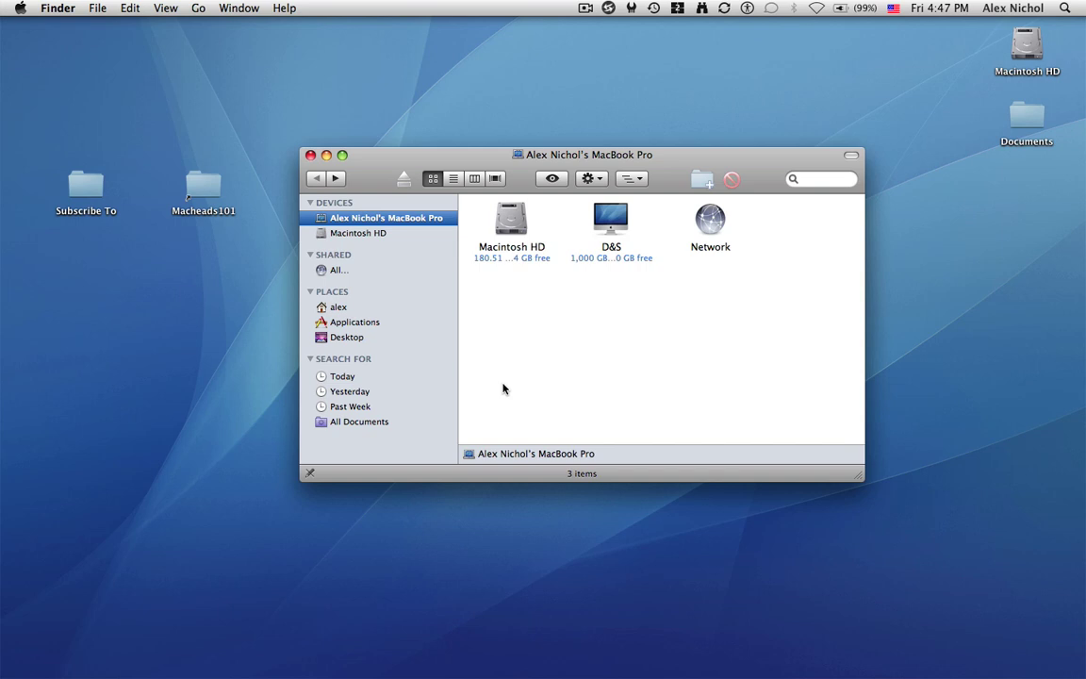
key("super+w")
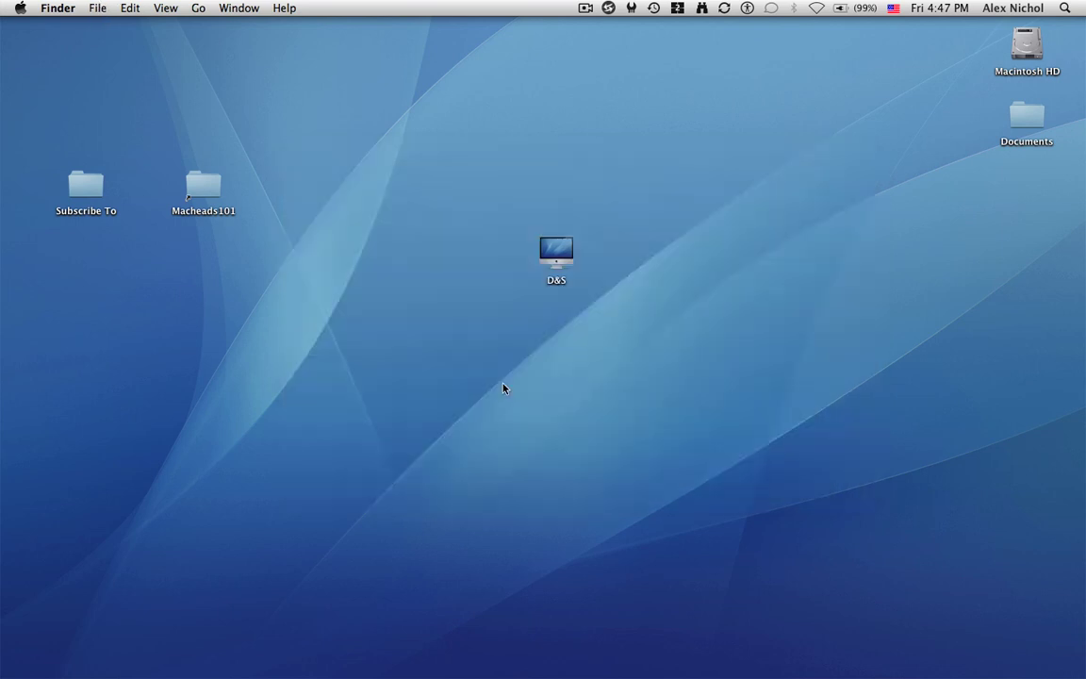